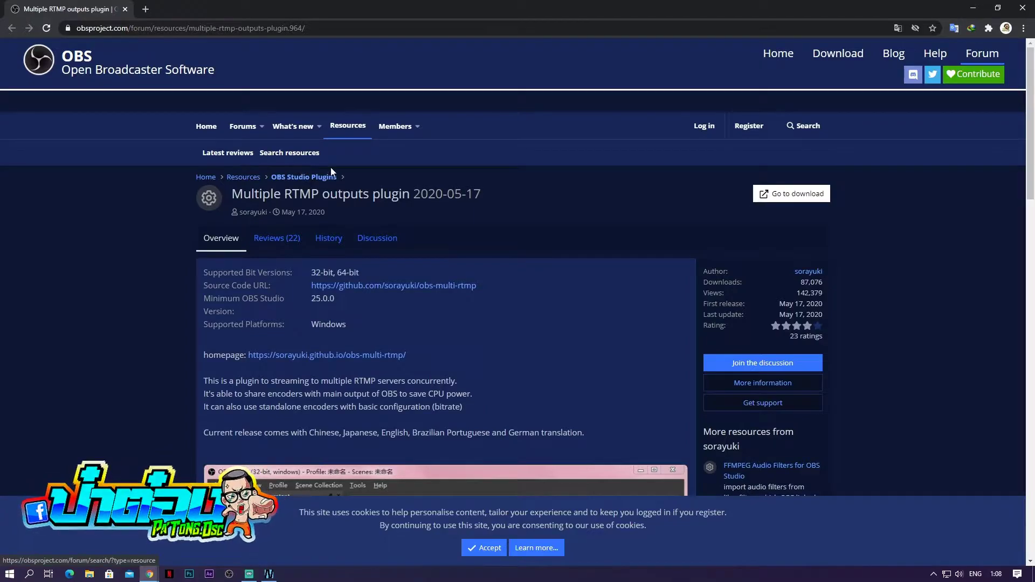
Look over the Multiple RTMP outputs plugin's overview page and go to its download page
{"action": "scroll", "coordinate": [813, 221], "scroll_direction": "down", "scroll_amount": 5}
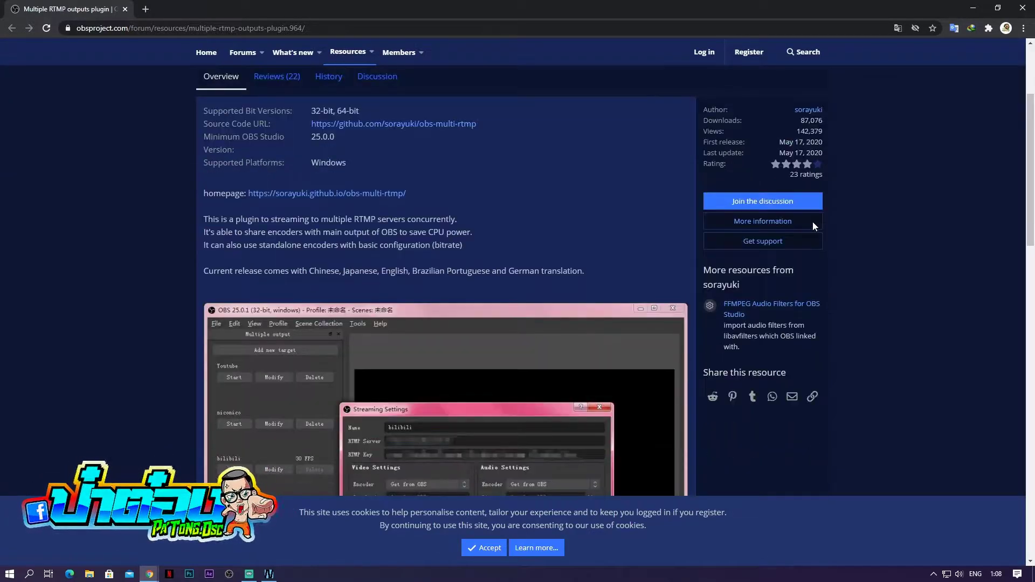
{"action": "scroll", "coordinate": [461, 296], "scroll_direction": "down", "scroll_amount": 1}
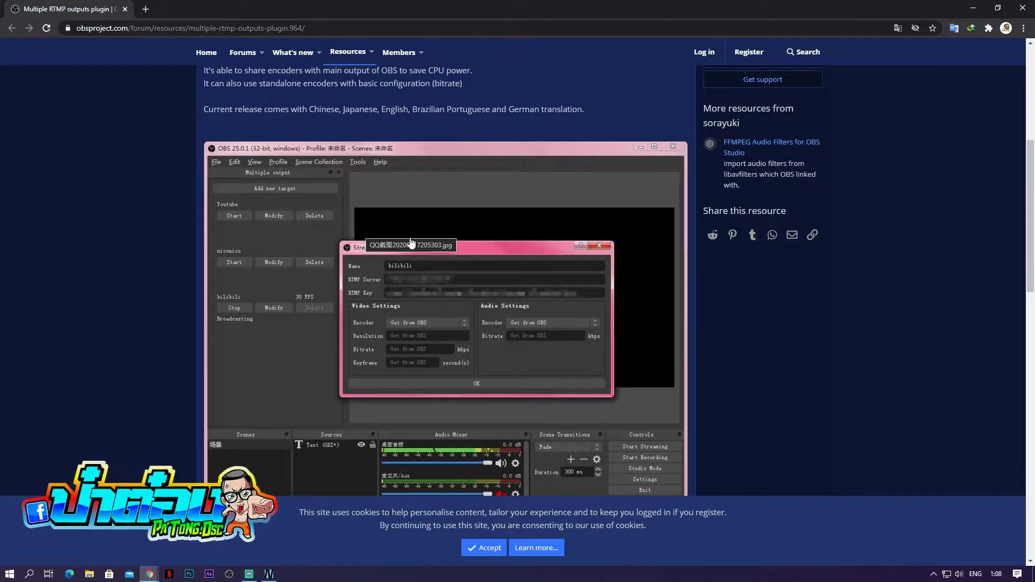
{"action": "scroll", "coordinate": [526, 260], "scroll_direction": "down", "scroll_amount": 2}
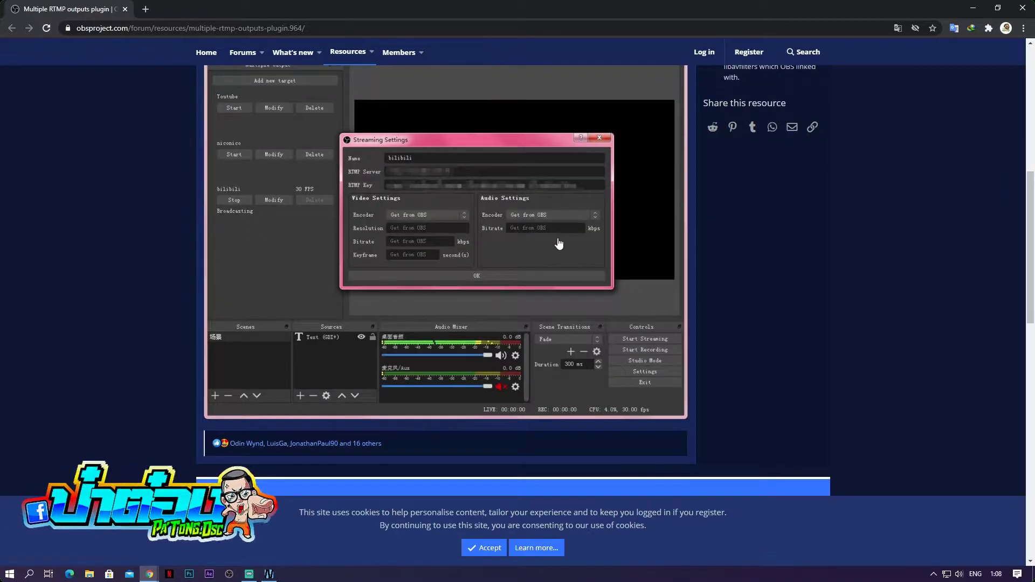
{"action": "scroll", "coordinate": [558, 244], "scroll_direction": "up", "scroll_amount": 3}
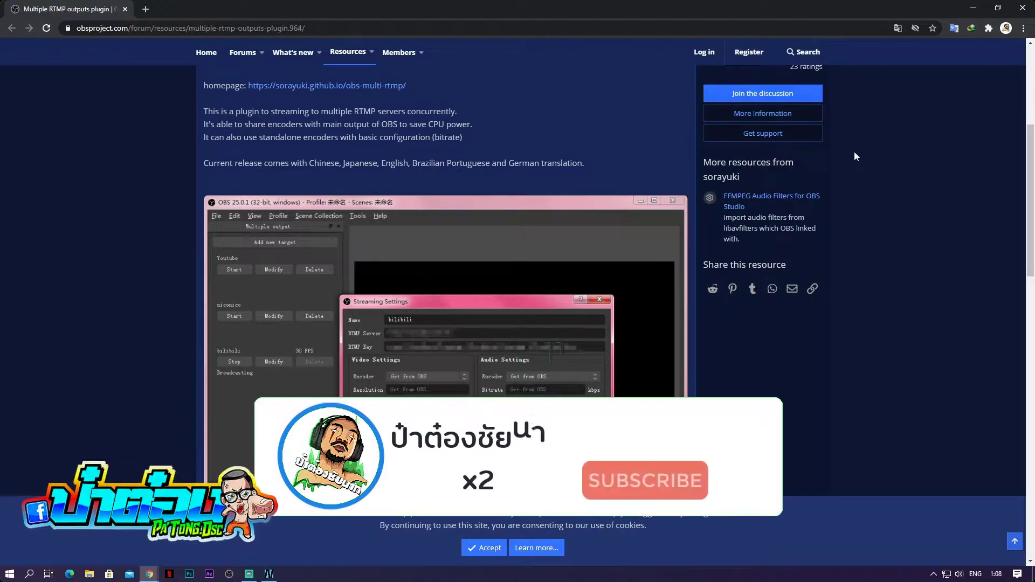
{"action": "scroll", "coordinate": [852, 155], "scroll_direction": "up", "scroll_amount": 5}
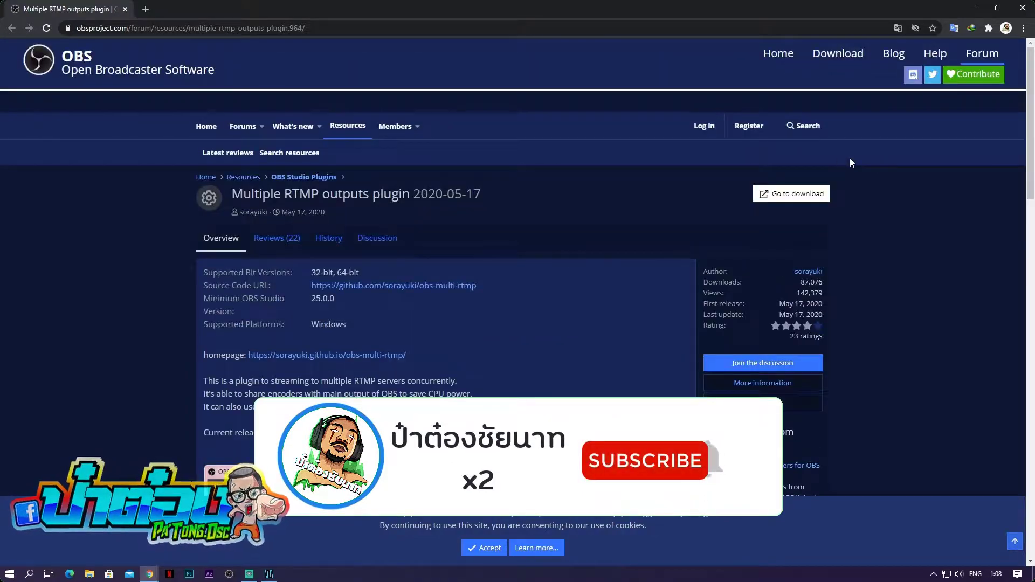
{"action": "left_click", "coordinate": [781, 202]}
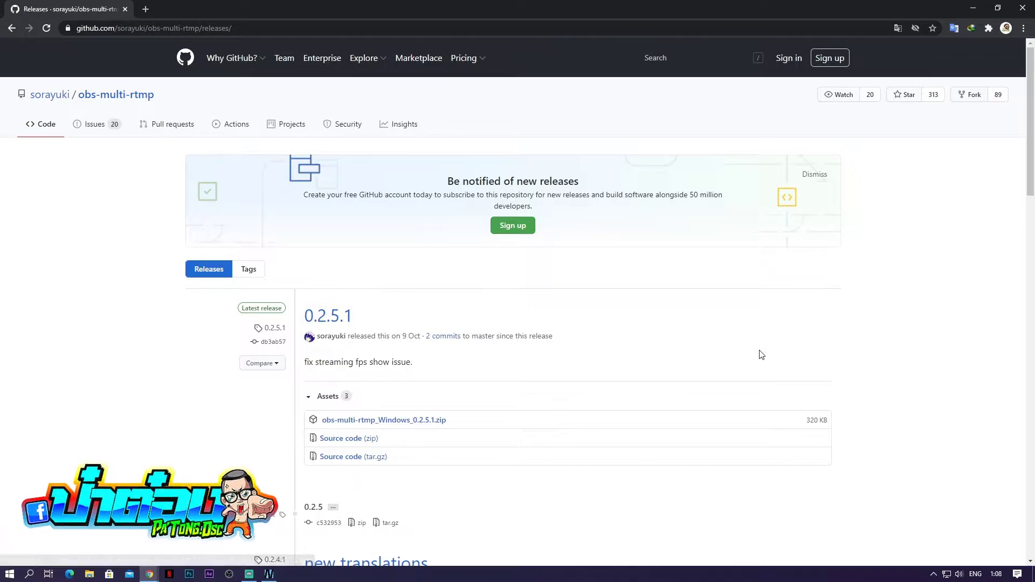
Download obs-multi-rtmp_Windows_0.2.5.1.zip from the latest release, open its download folder and close the browser window
{"action": "scroll", "coordinate": [883, 344], "scroll_direction": "down", "scroll_amount": 2}
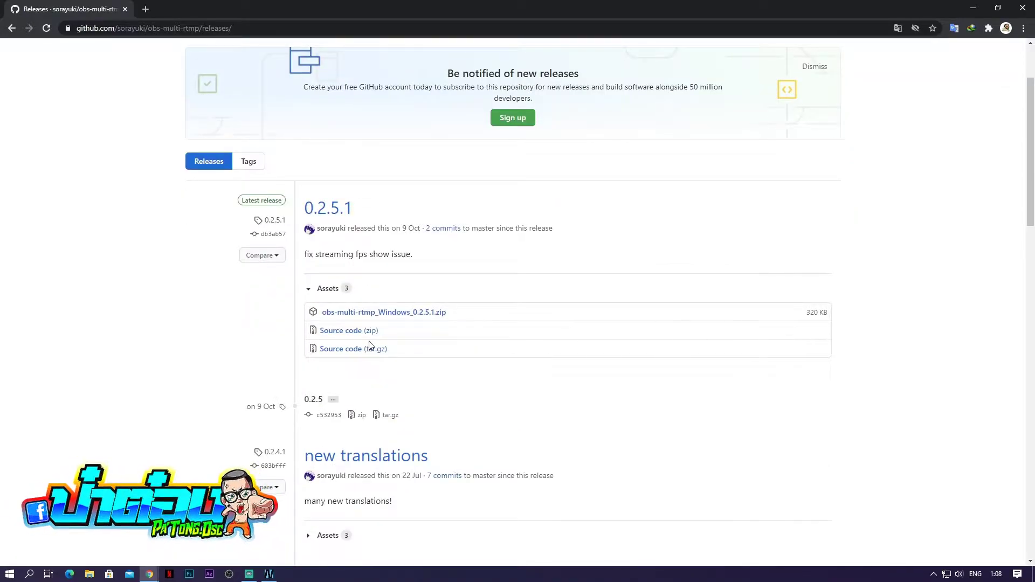
{"action": "scroll", "coordinate": [398, 352], "scroll_direction": "up", "scroll_amount": 2}
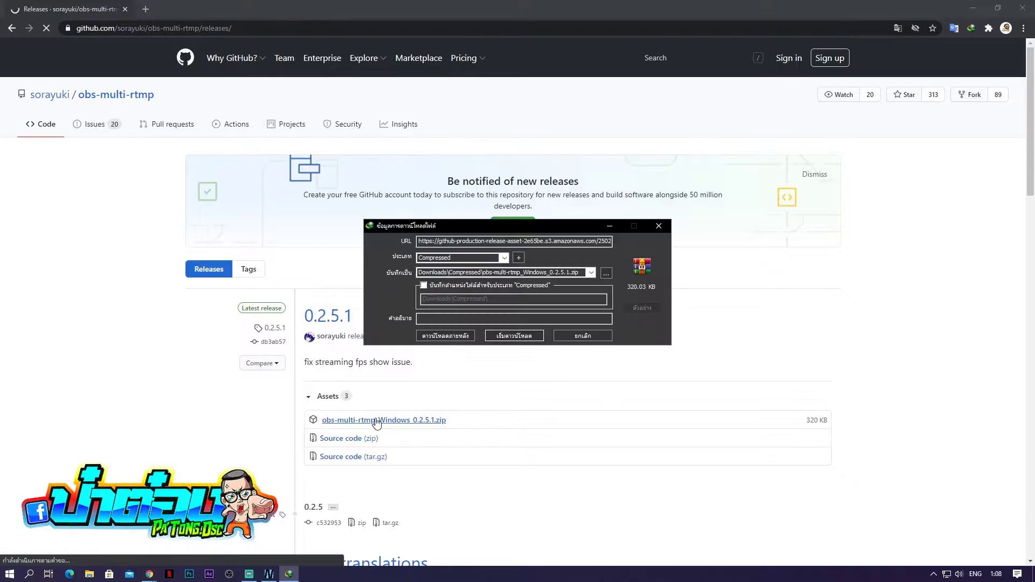
{"action": "left_click", "coordinate": [514, 336]}
{"action": "left_click", "coordinate": [530, 321]}
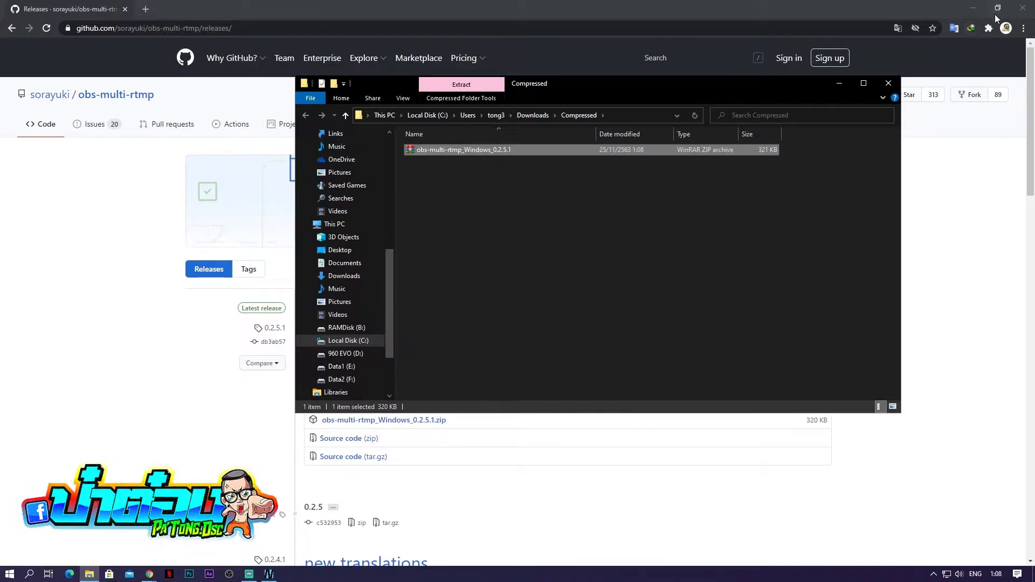
{"action": "left_click", "coordinate": [1018, 13]}
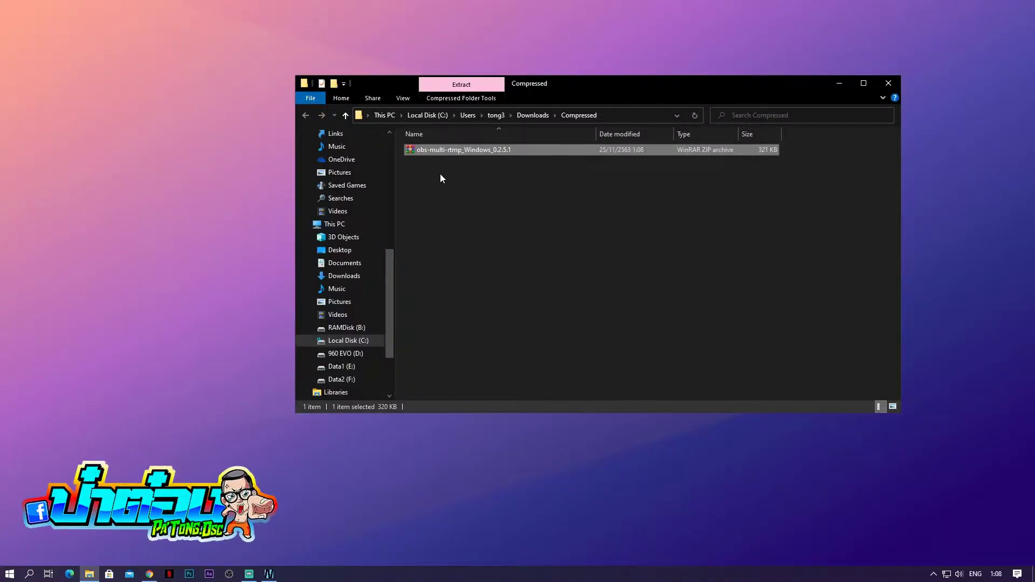
Extract the data and obs-plugins folders from the downloaded archive into the Compressed folder and close the archive
{"action": "double_click", "coordinate": [434, 154]}
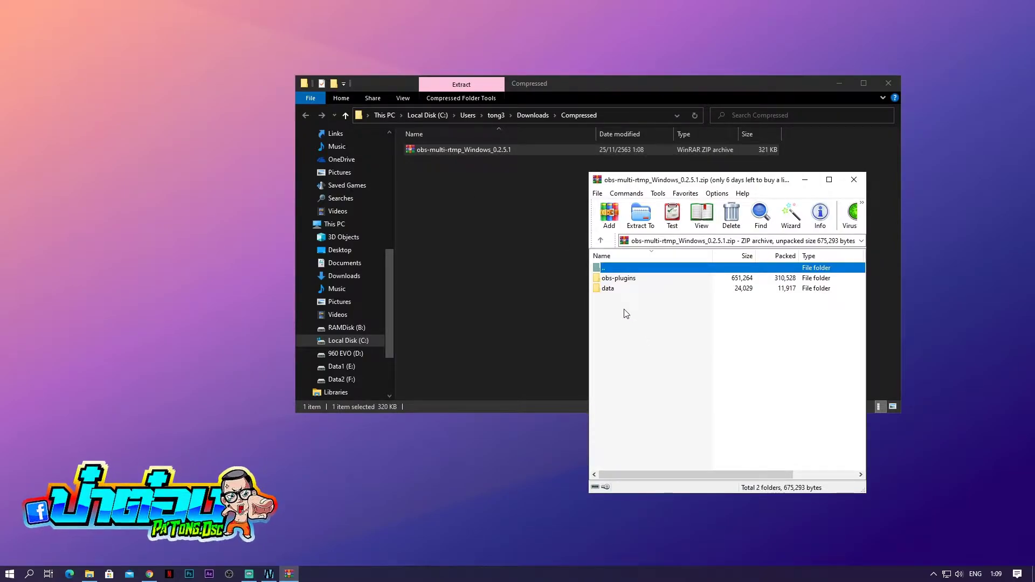
{"action": "left_click_drag", "start_coordinate": [626, 314], "coordinate": [484, 246]}
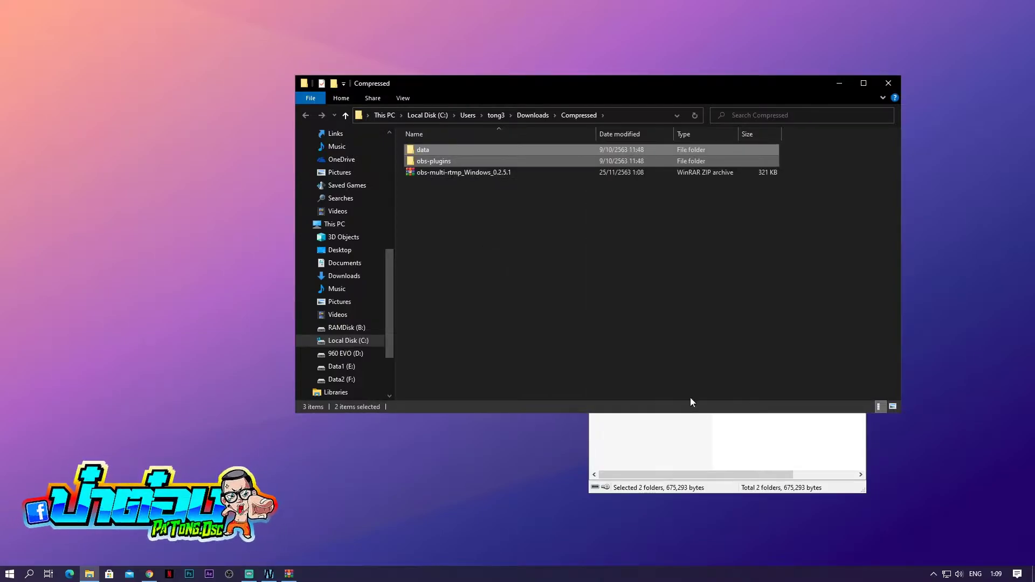
{"action": "left_click", "coordinate": [722, 447]}
{"action": "left_click", "coordinate": [854, 180]}
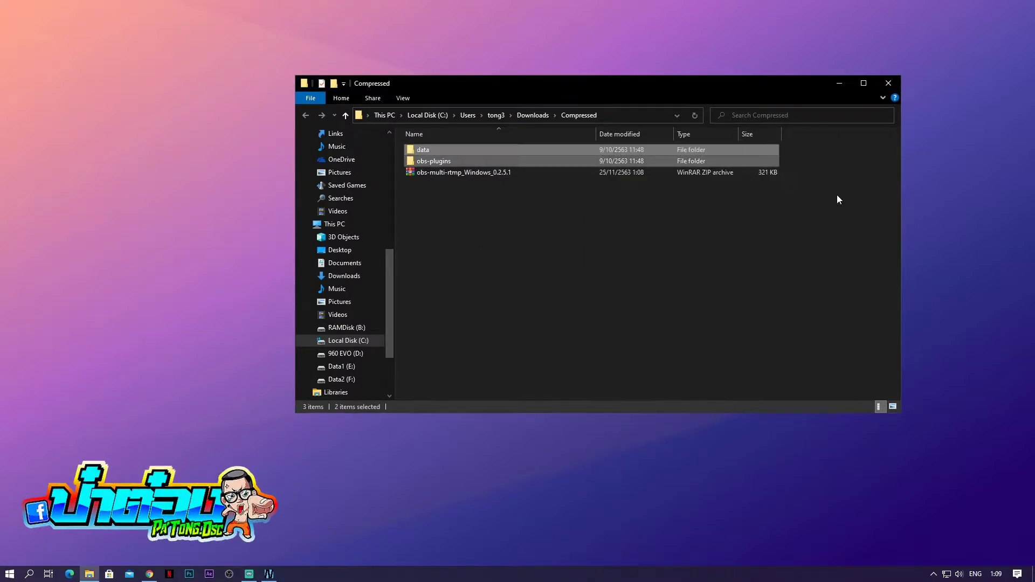
Open the file location of the OBS Studio (64bit) Start menu entry
{"action": "left_click", "coordinate": [10, 575]}
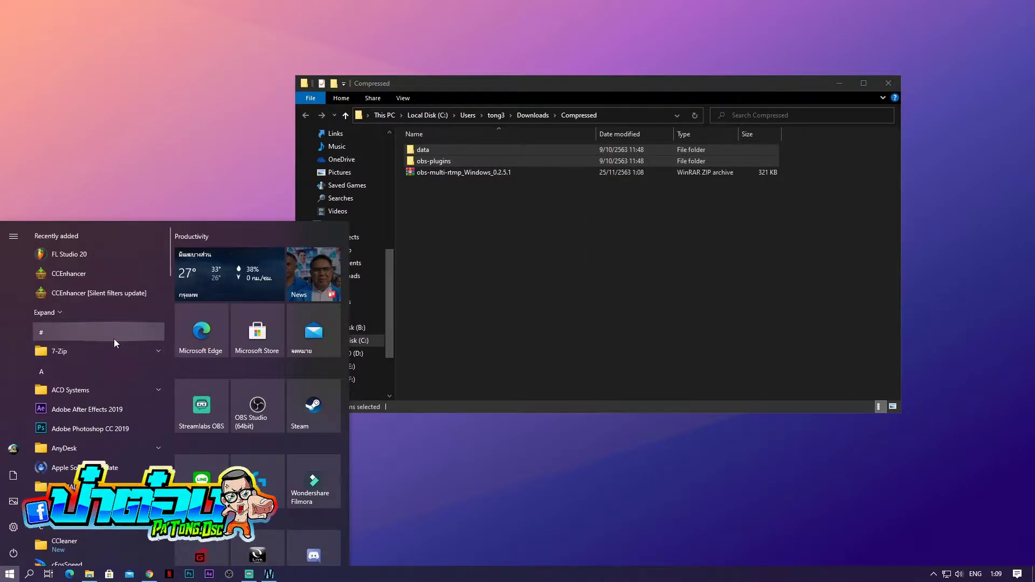
{"action": "scroll", "coordinate": [254, 386], "scroll_direction": "down", "scroll_amount": 1}
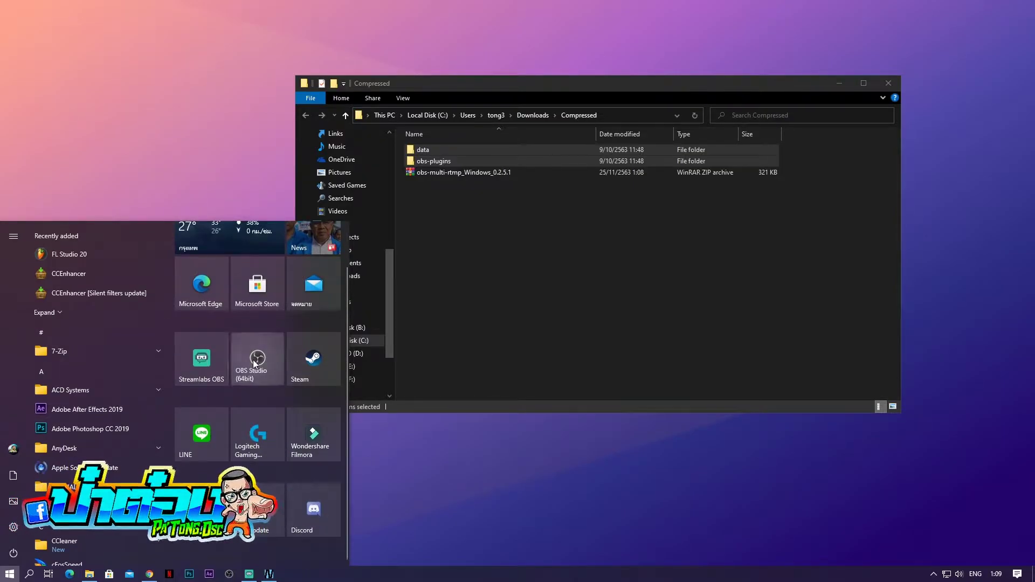
{"action": "right_click", "coordinate": [255, 363]}
{"action": "mouse_move", "coordinate": [362, 409]}
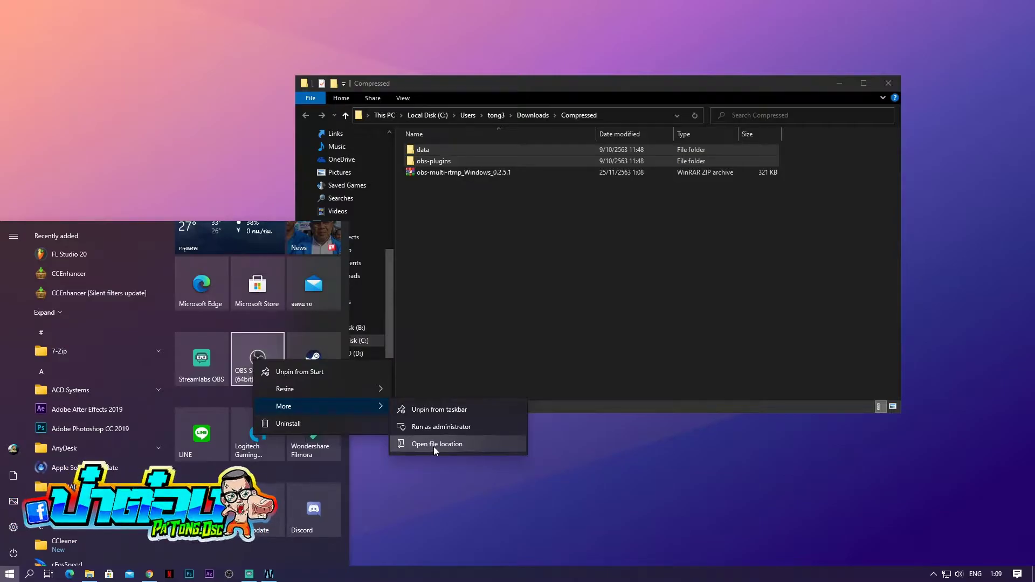
{"action": "left_click", "coordinate": [465, 444]}
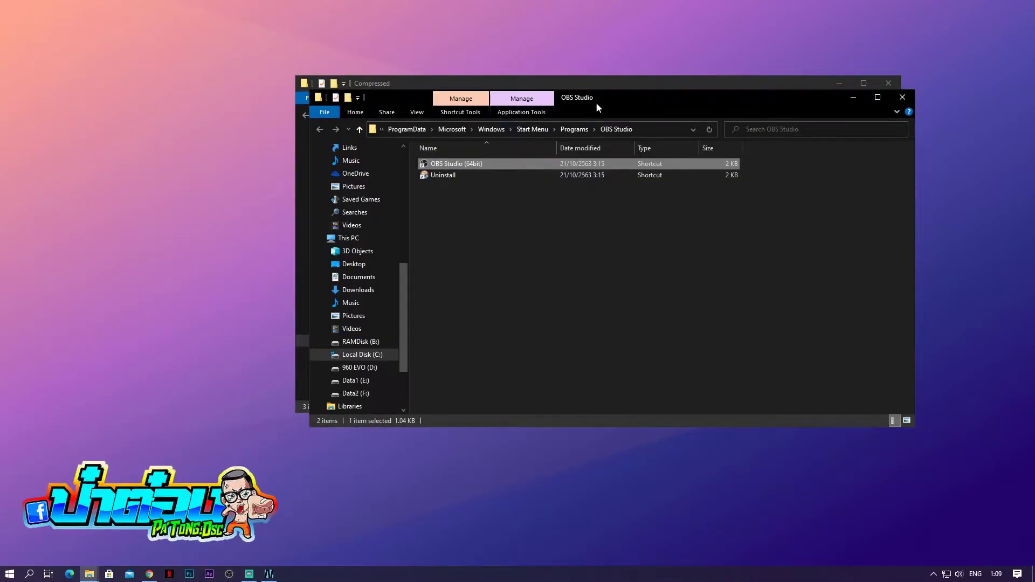
From the OBS Studio (64bit) shortcut, locate the program files and go up to the obs-studio installation folder
{"action": "left_click_drag", "start_coordinate": [606, 99], "coordinate": [331, 180]}
{"action": "double_click", "coordinate": [198, 248]}
{"action": "right_click", "coordinate": [199, 247]}
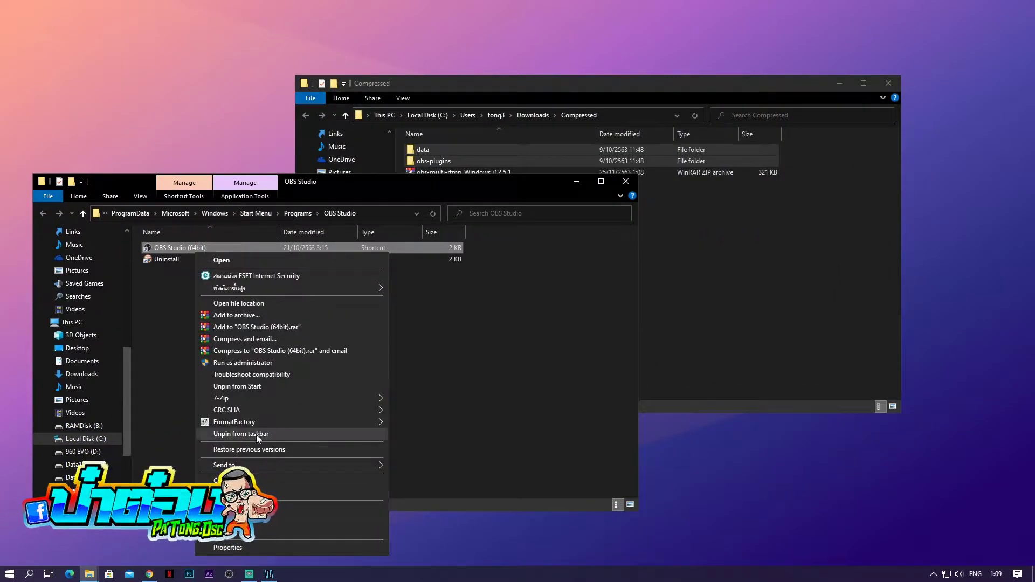
{"action": "left_click", "coordinate": [286, 303]}
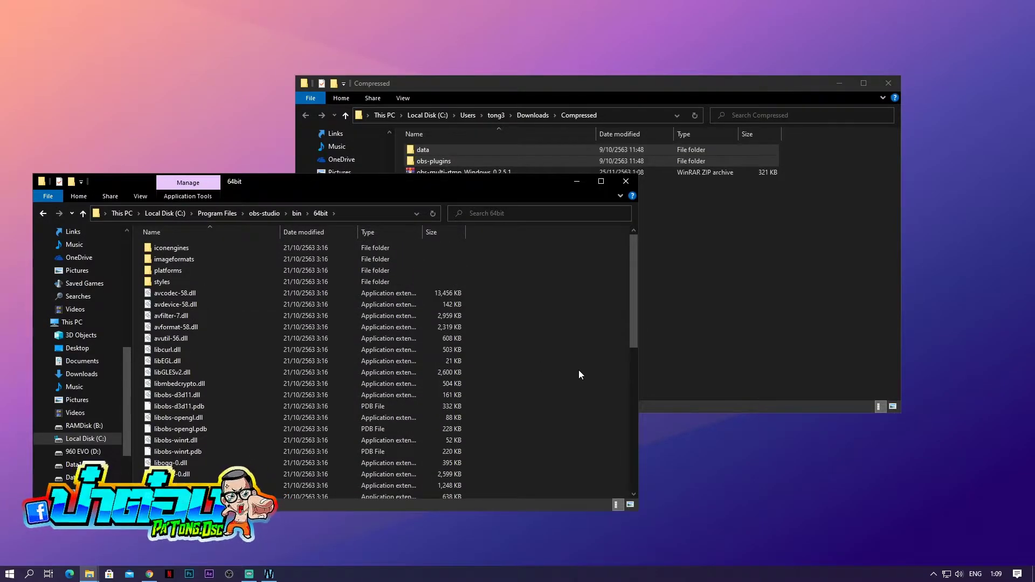
{"action": "scroll", "coordinate": [567, 359], "scroll_direction": "down", "scroll_amount": 5}
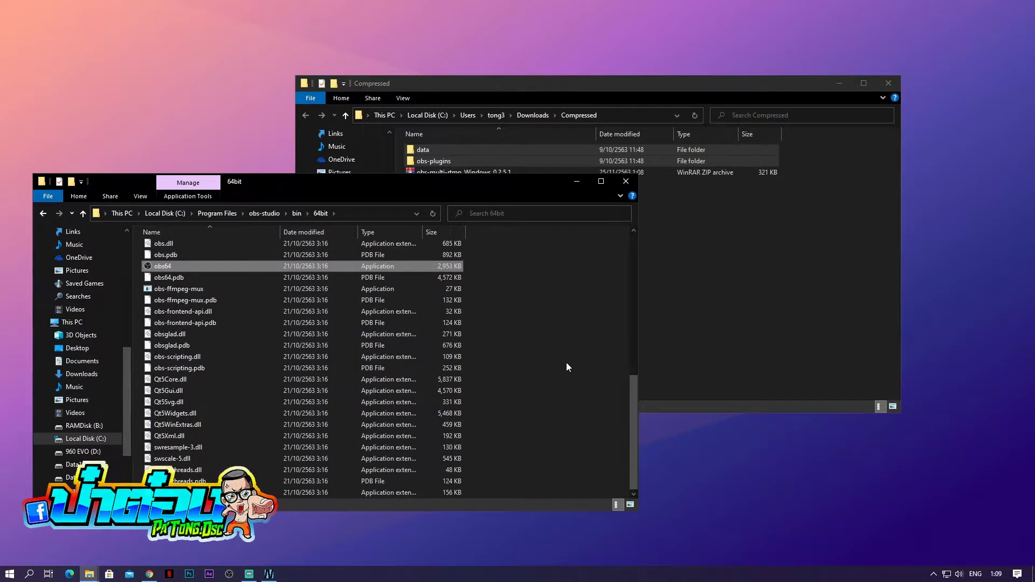
{"action": "scroll", "coordinate": [567, 363], "scroll_direction": "up", "scroll_amount": 5}
{"action": "left_click", "coordinate": [259, 213]}
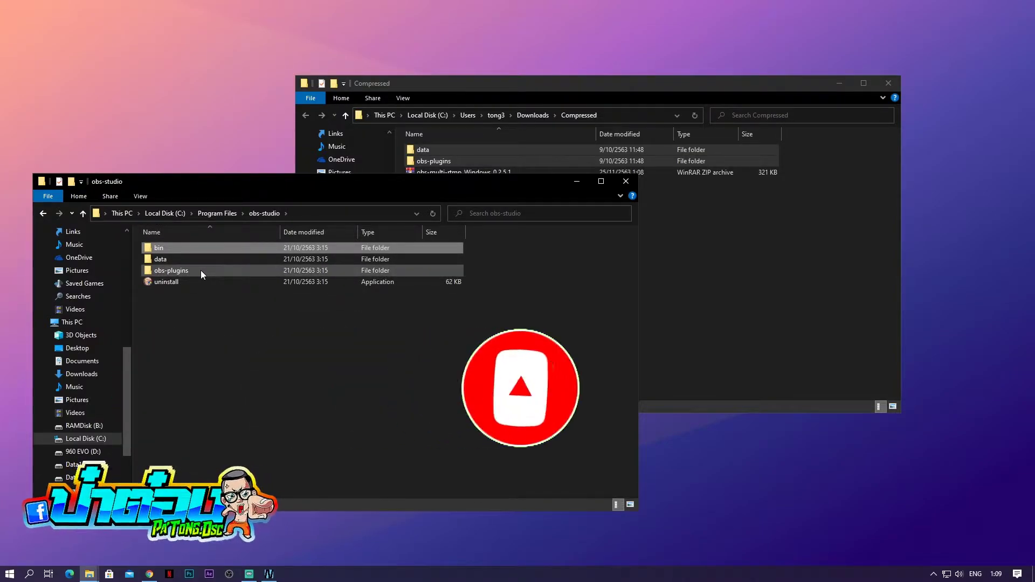
Move the extracted data and obs-plugins folders into obs-studio, granting administrator permission for all items, and close both folder windows
{"action": "left_click", "coordinate": [717, 276]}
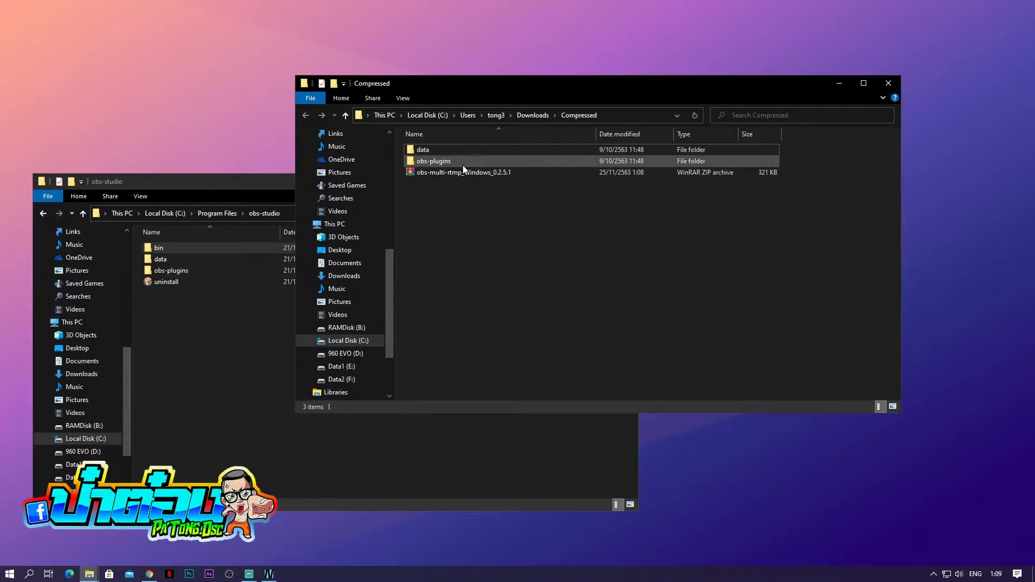
{"action": "left_click", "coordinate": [409, 153]}
{"action": "left_click", "coordinate": [423, 162], "text": "ctrl"}
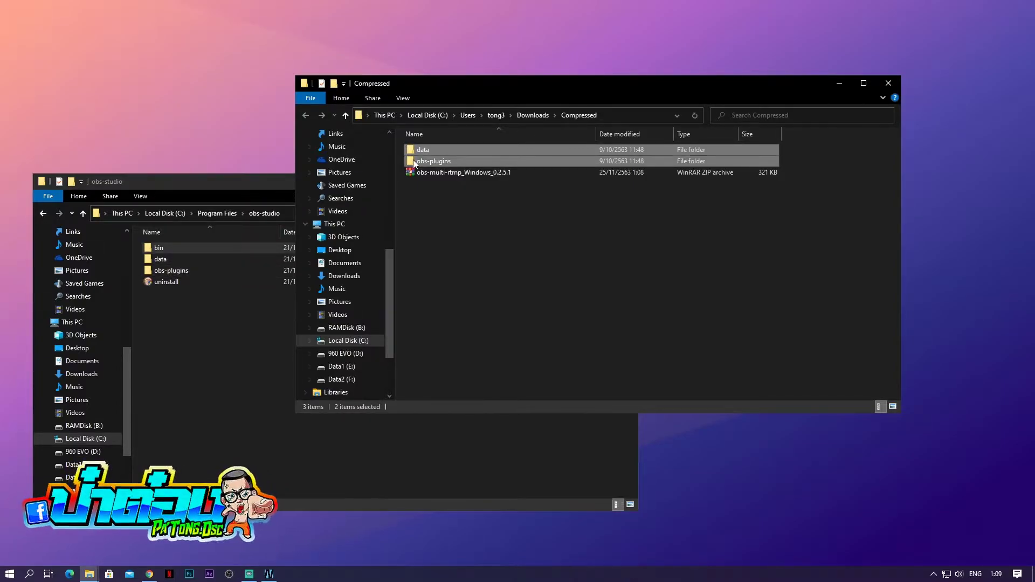
{"action": "left_click_drag", "start_coordinate": [414, 151], "coordinate": [178, 390]}
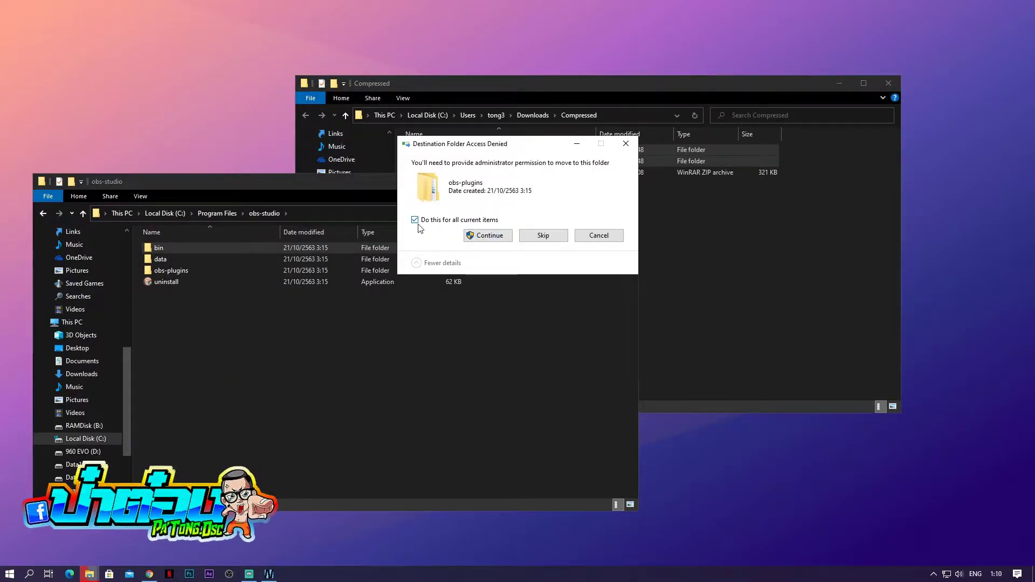
{"action": "left_click", "coordinate": [488, 235]}
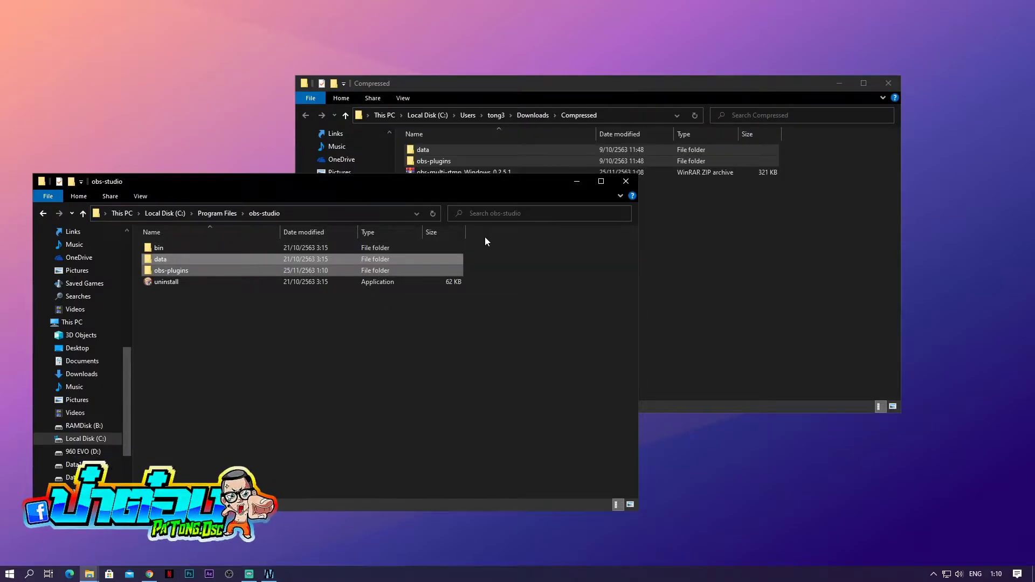
{"action": "left_click", "coordinate": [888, 84]}
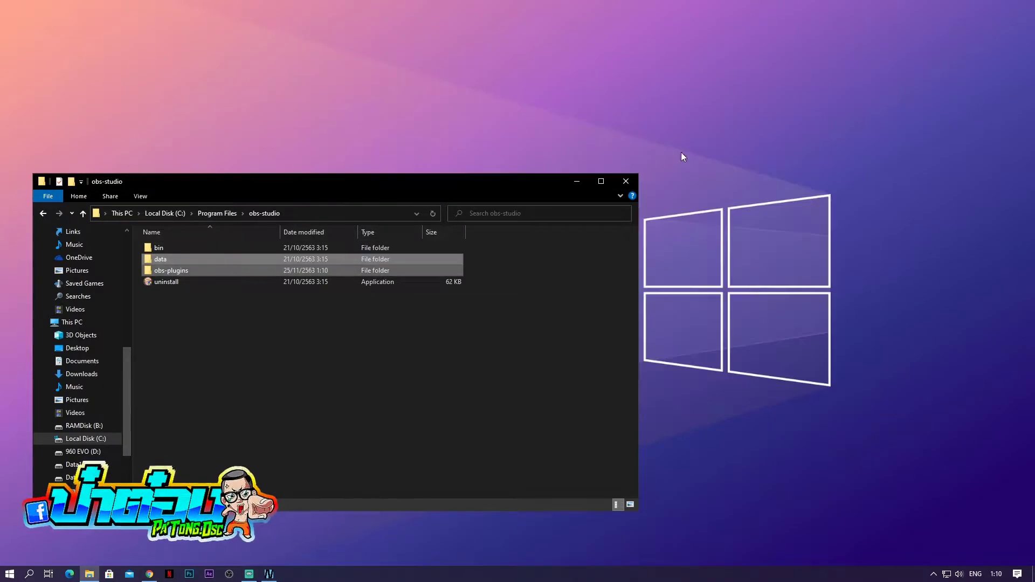
{"action": "left_click", "coordinate": [625, 183]}
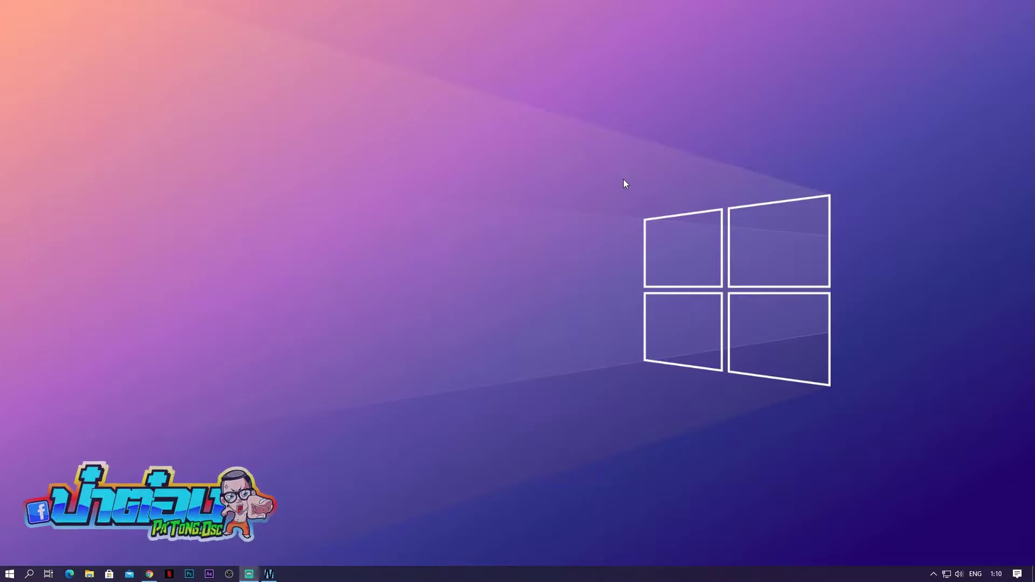
Launch OBS Studio, maximize its window and widen the Multiple output dock until its contents are readable
{"action": "left_click", "coordinate": [227, 576]}
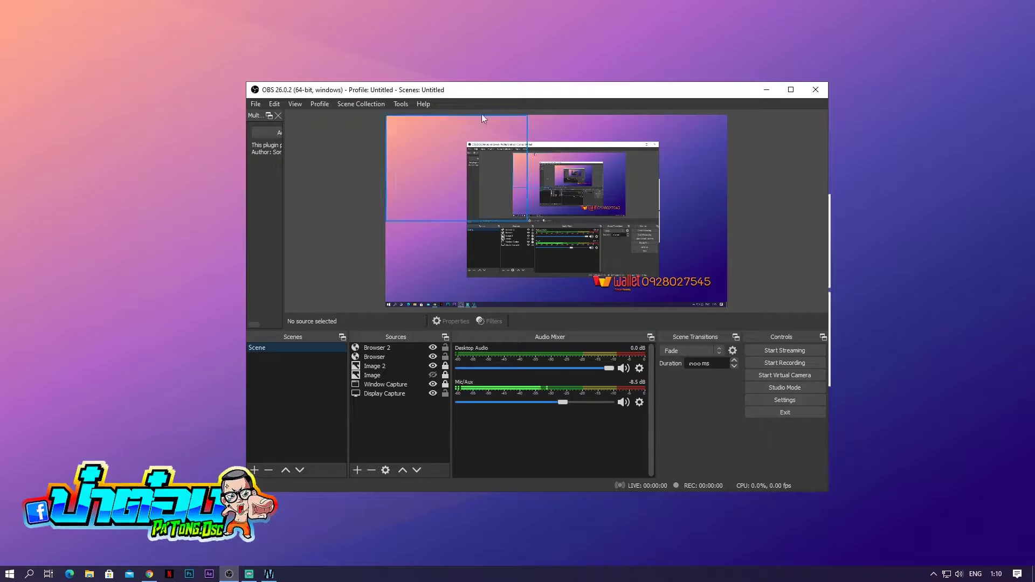
{"action": "left_click", "coordinate": [791, 89]}
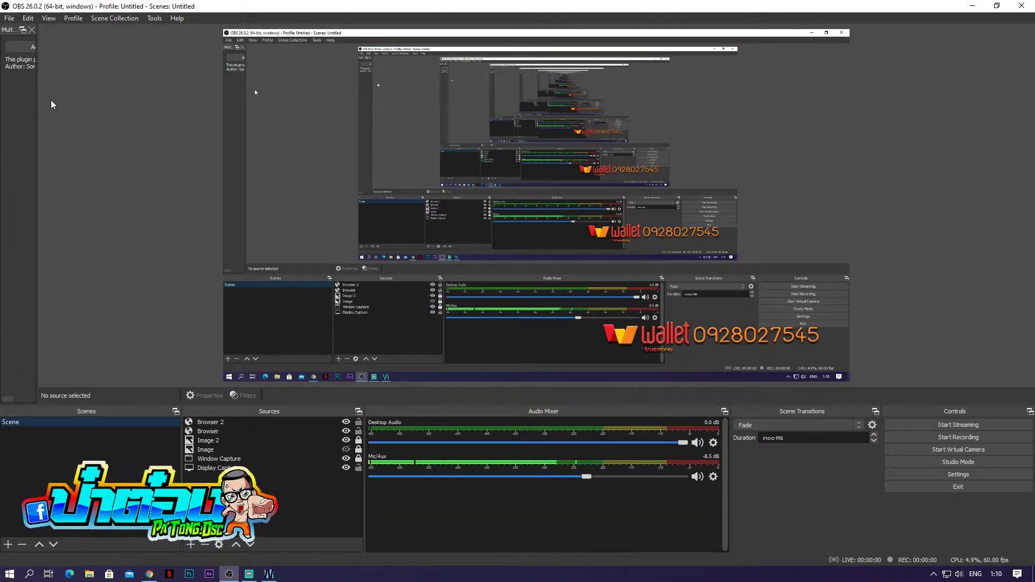
{"action": "left_click_drag", "start_coordinate": [36, 101], "coordinate": [176, 136]}
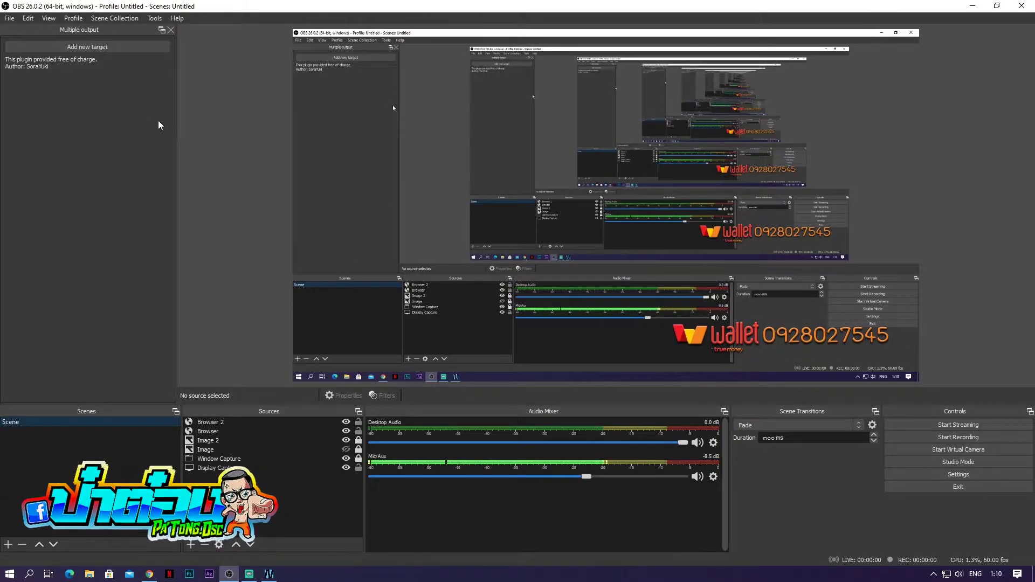
{"action": "left_click", "coordinate": [117, 48]}
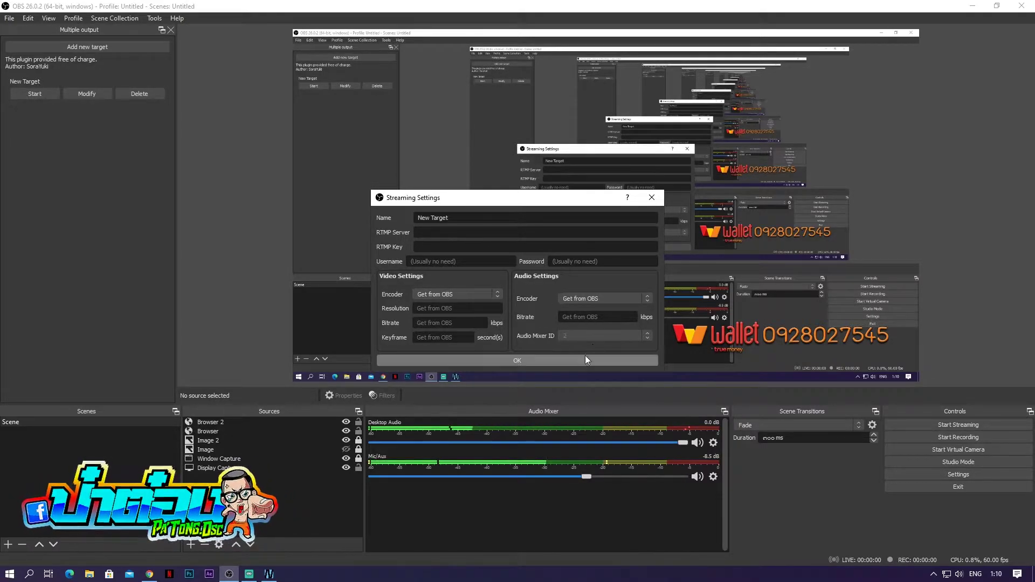
{"action": "left_click", "coordinate": [651, 197]}
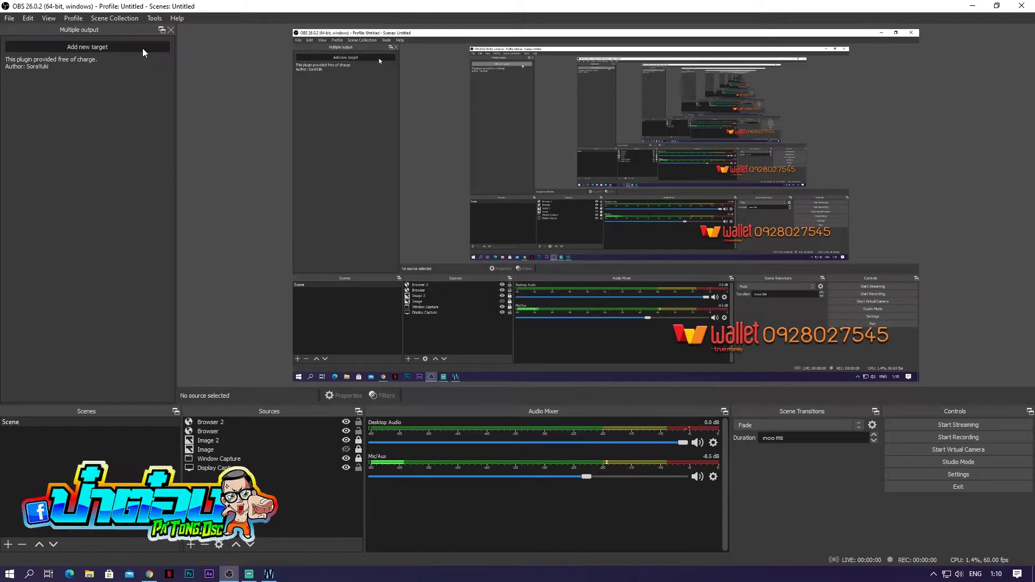
{"action": "left_click", "coordinate": [144, 52]}
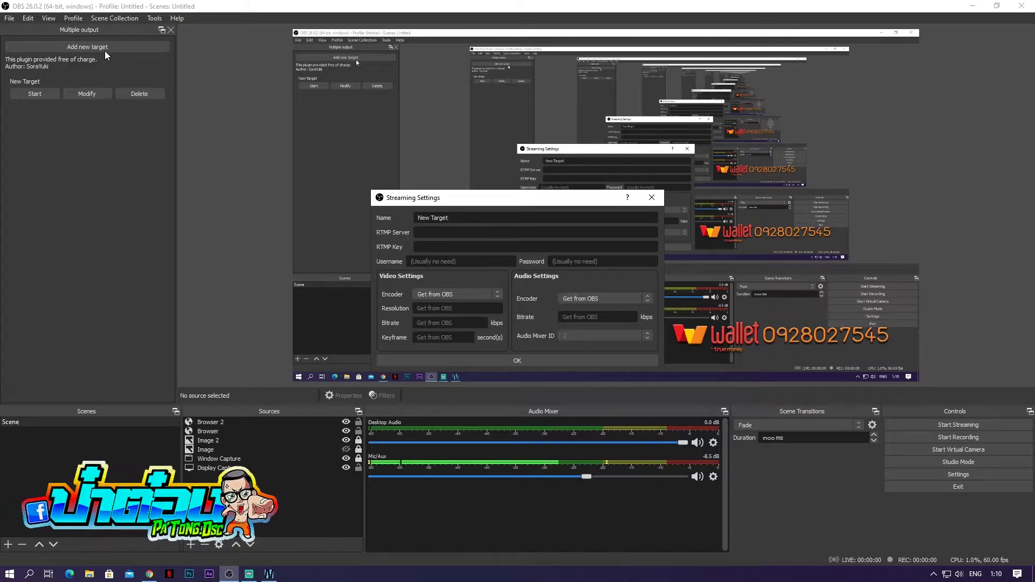
{"action": "left_click", "coordinate": [656, 199]}
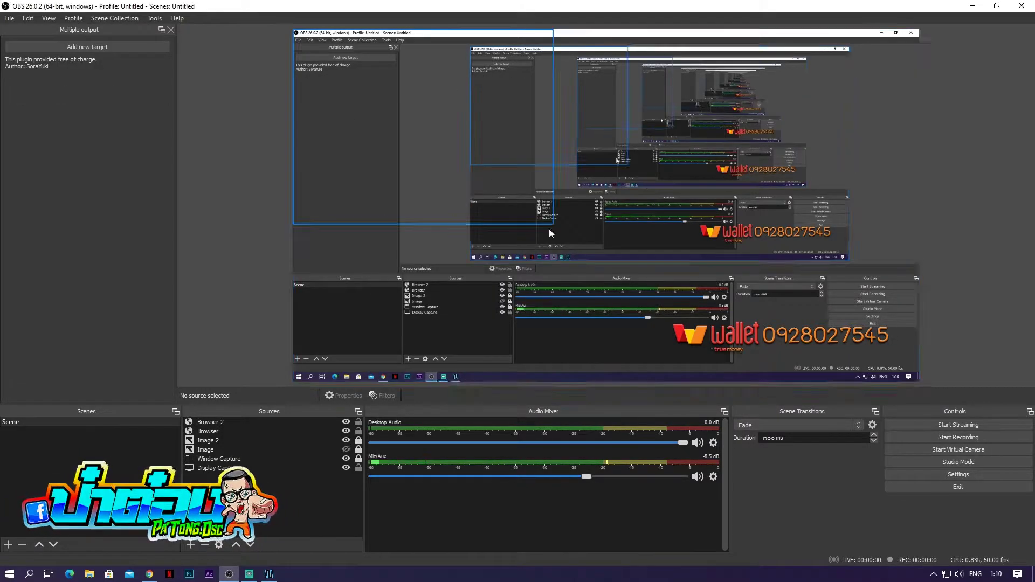
In the stream settings, clear the custom server and stream key and choose YouTube - RTMPS (Beta) as the service
{"action": "left_click", "coordinate": [956, 472]}
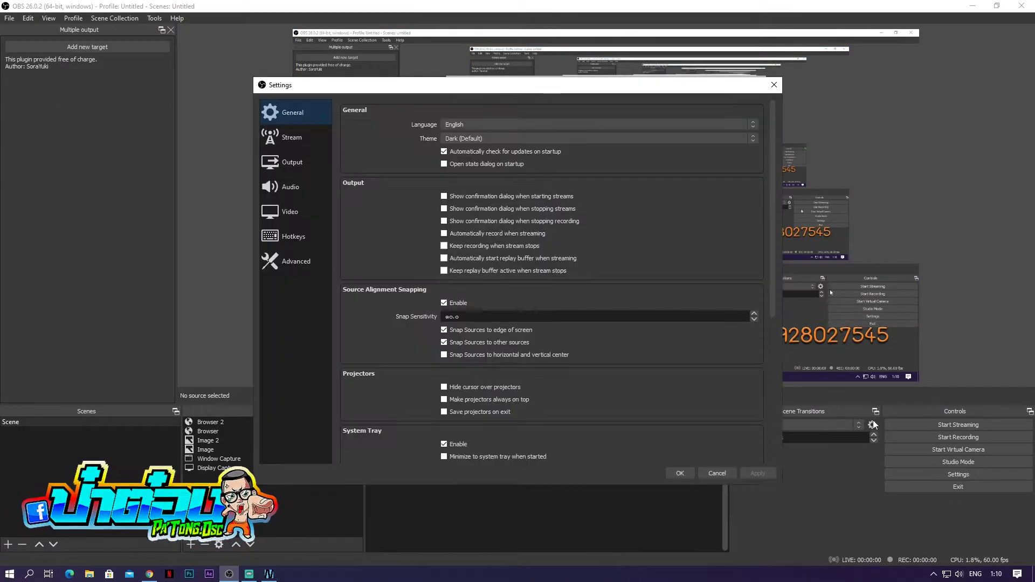
{"action": "left_click", "coordinate": [273, 150]}
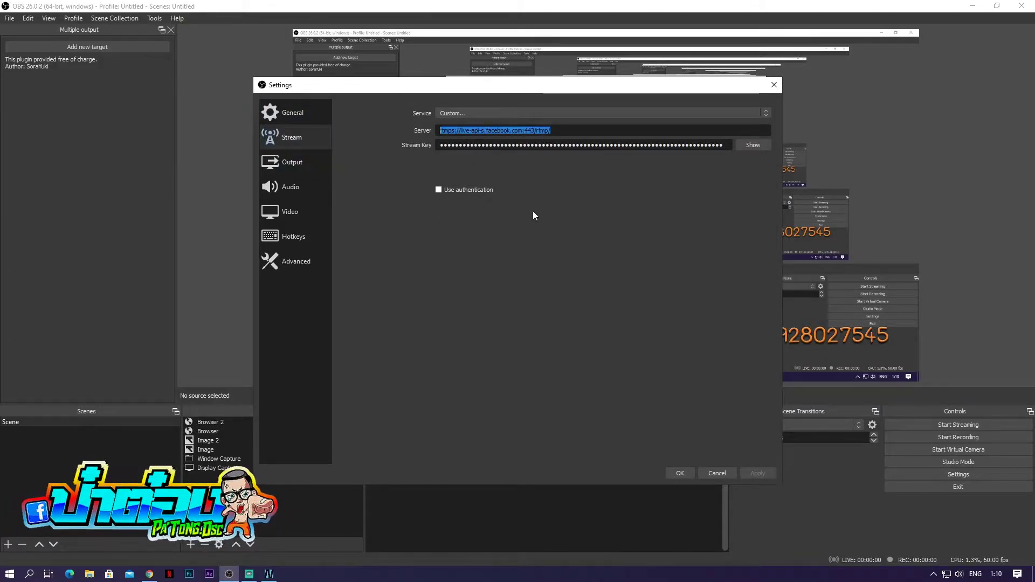
{"action": "key", "text": "BackSpace"}
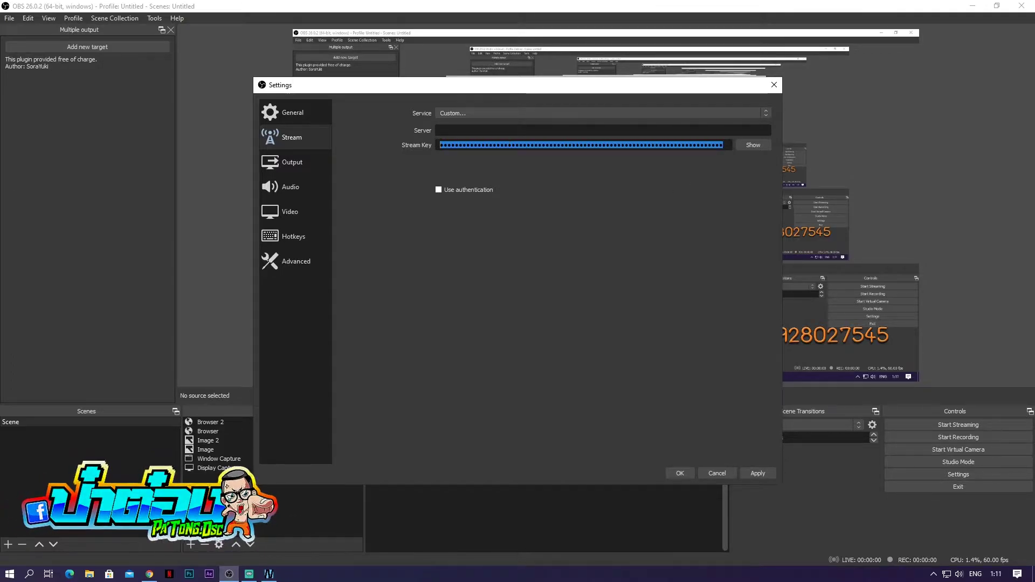
{"action": "left_click", "coordinate": [760, 112]}
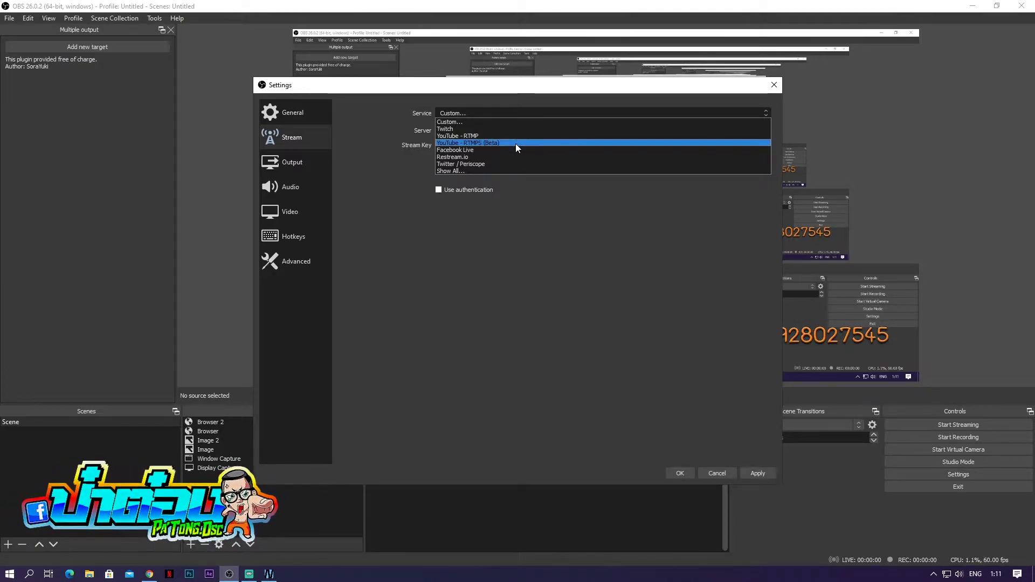
{"action": "left_click", "coordinate": [516, 144]}
{"action": "left_click", "coordinate": [516, 144]}
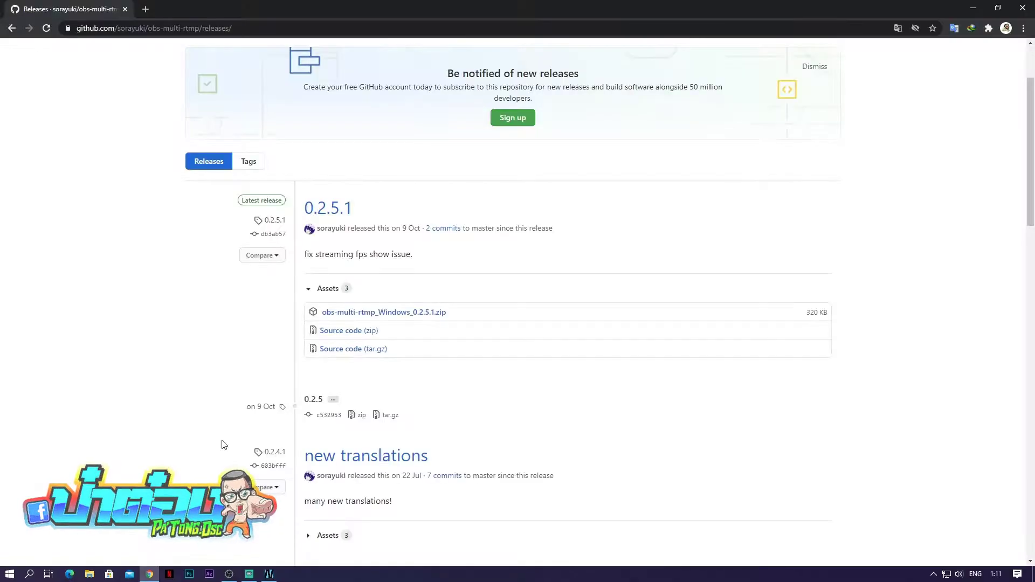
Switch to Chrome, open YouTube's live streaming dashboard in a new tab to view its stream key settings, and close the GitHub releases tab
{"action": "left_click", "coordinate": [147, 10]}
{"action": "left_click", "coordinate": [367, 47]}
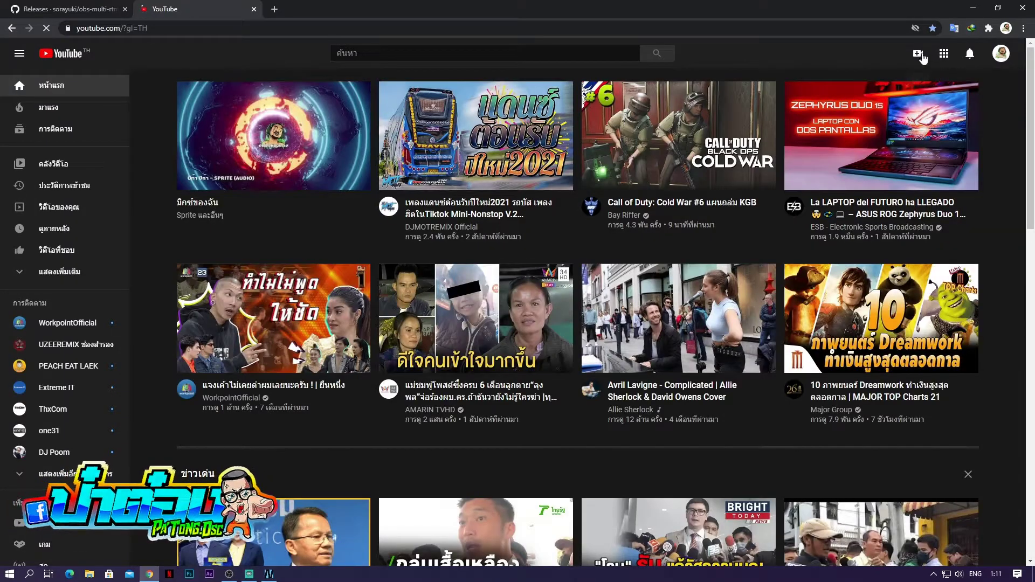
{"action": "left_click", "coordinate": [922, 55]}
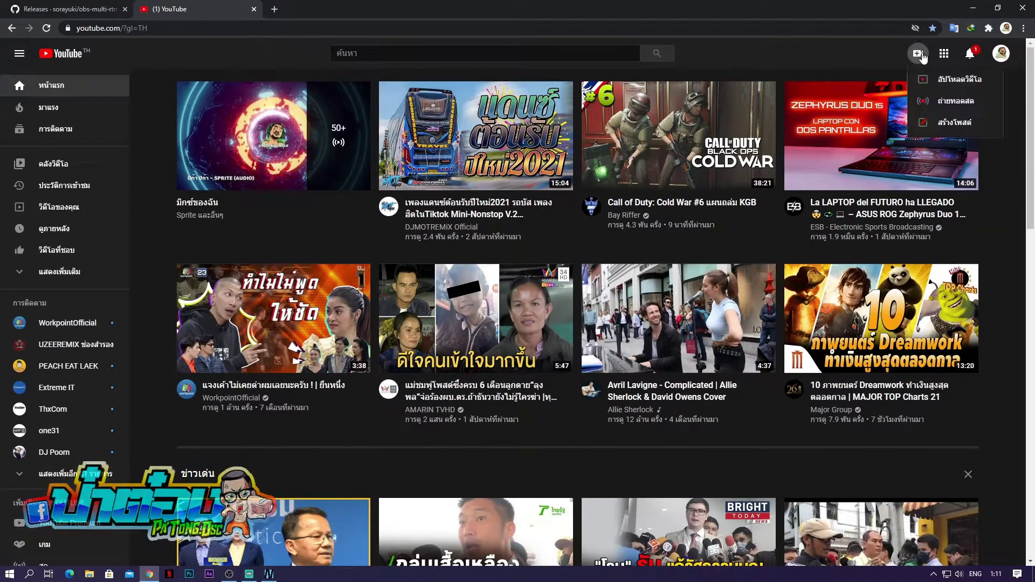
{"action": "left_click", "coordinate": [980, 107]}
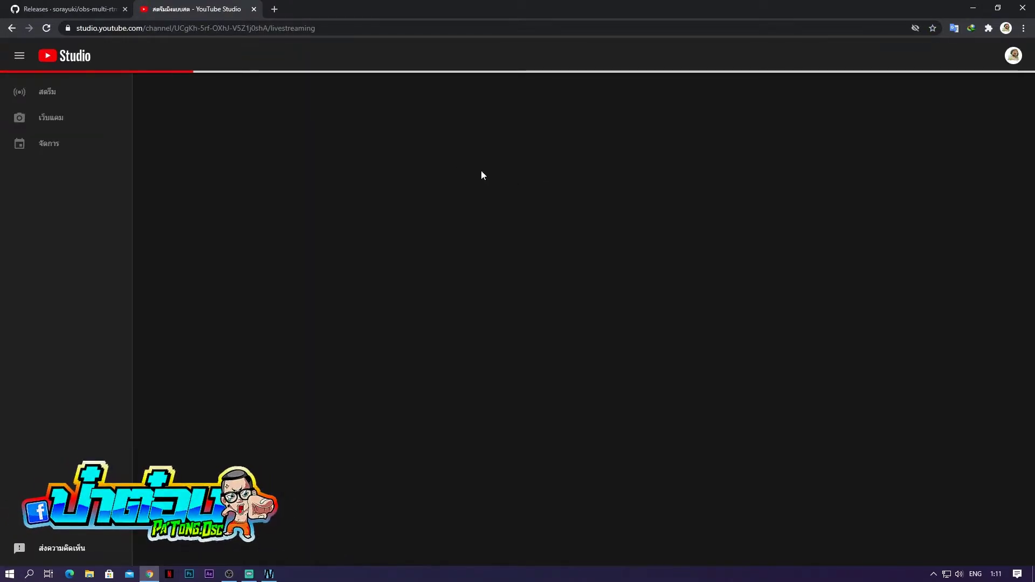
{"action": "left_click", "coordinate": [125, 9]}
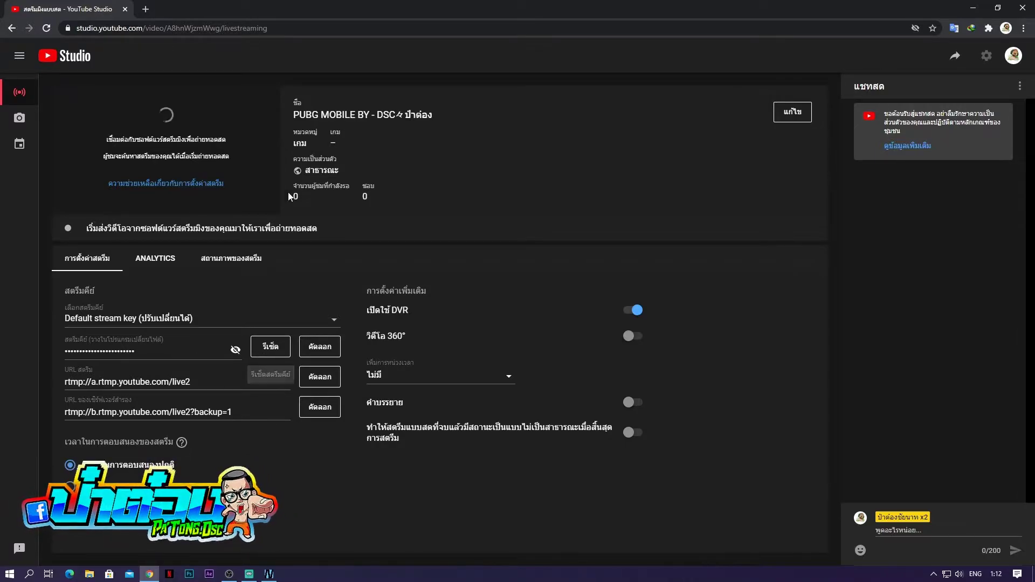
Open the Facebook gaming page in a new tab and look through its video and Live sections
{"action": "left_click", "coordinate": [145, 9]}
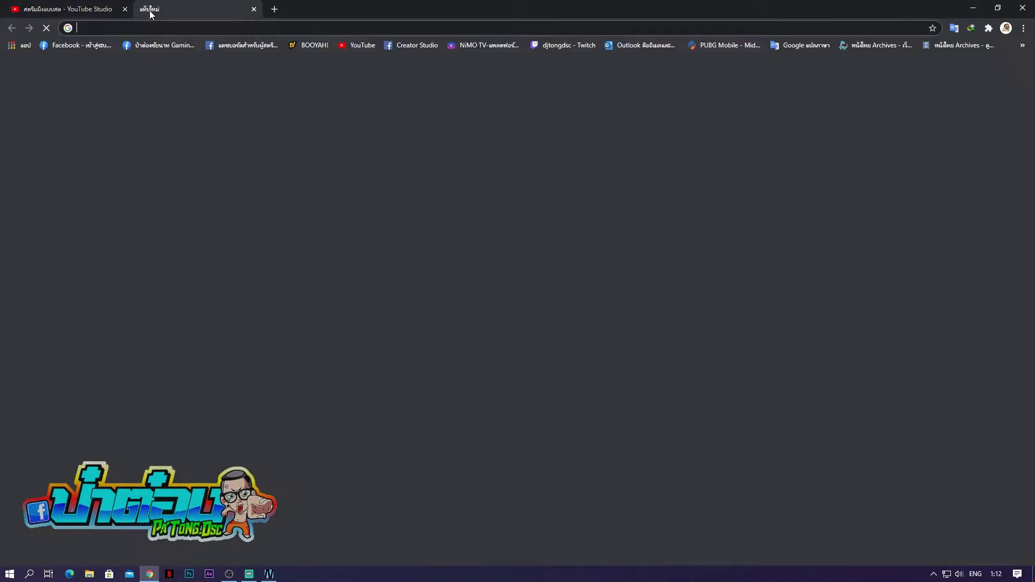
{"action": "left_click", "coordinate": [165, 47]}
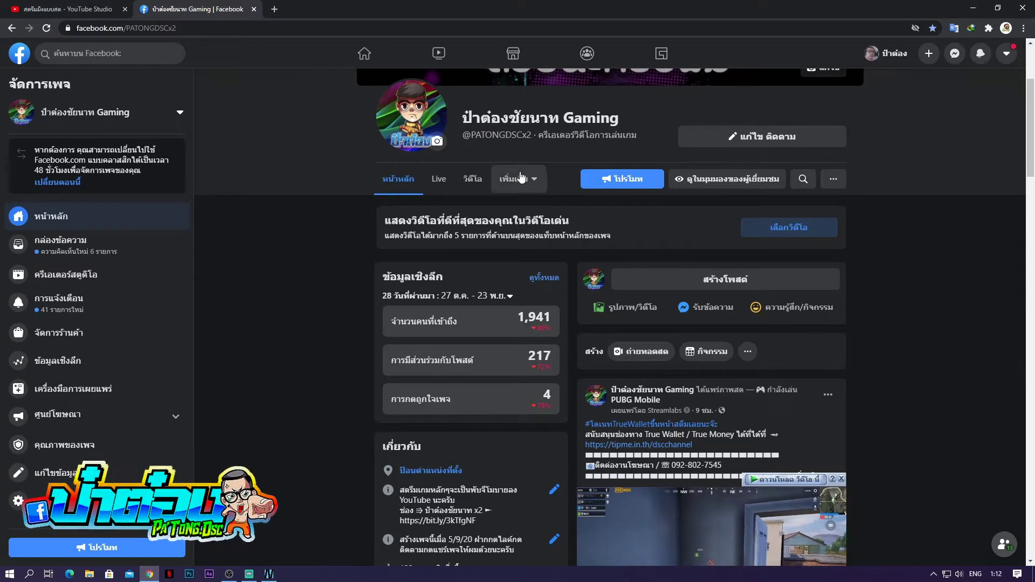
{"action": "left_click", "coordinate": [476, 185]}
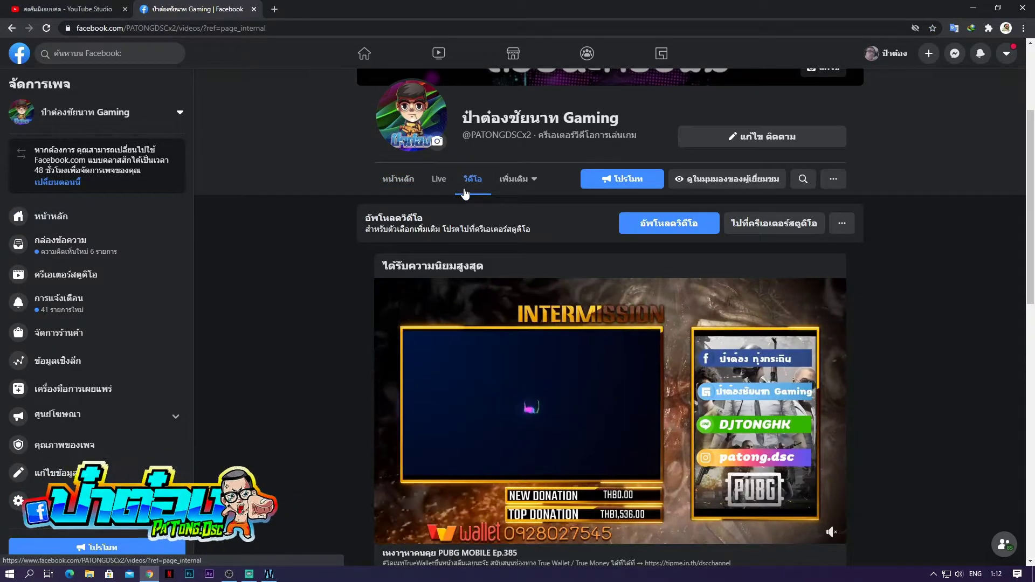
{"action": "left_click", "coordinate": [441, 180]}
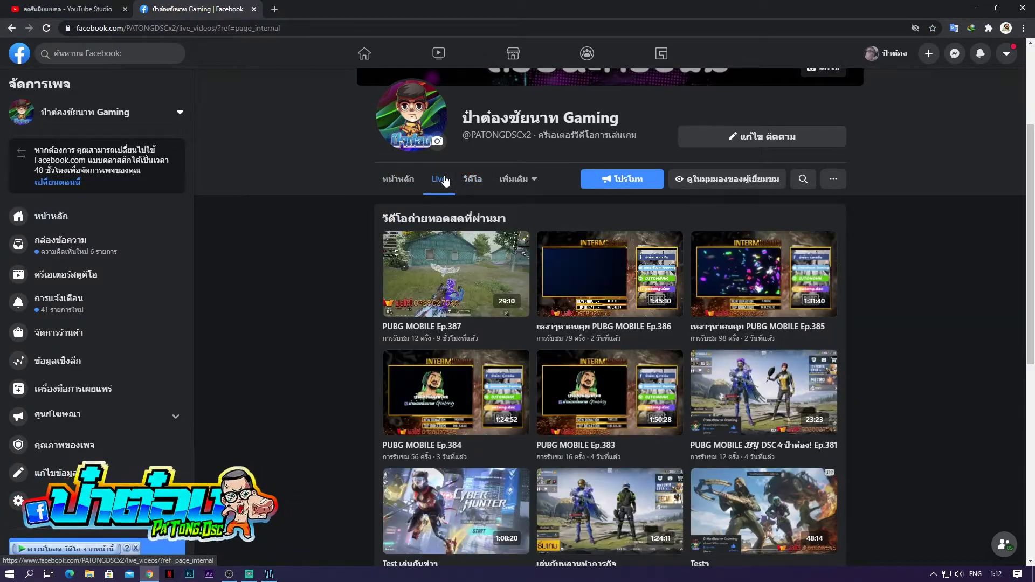
Close the Facebook page tab and open the Creator Studio live dashboard in a new one to examine its live stream setup options
{"action": "left_click", "coordinate": [275, 9]}
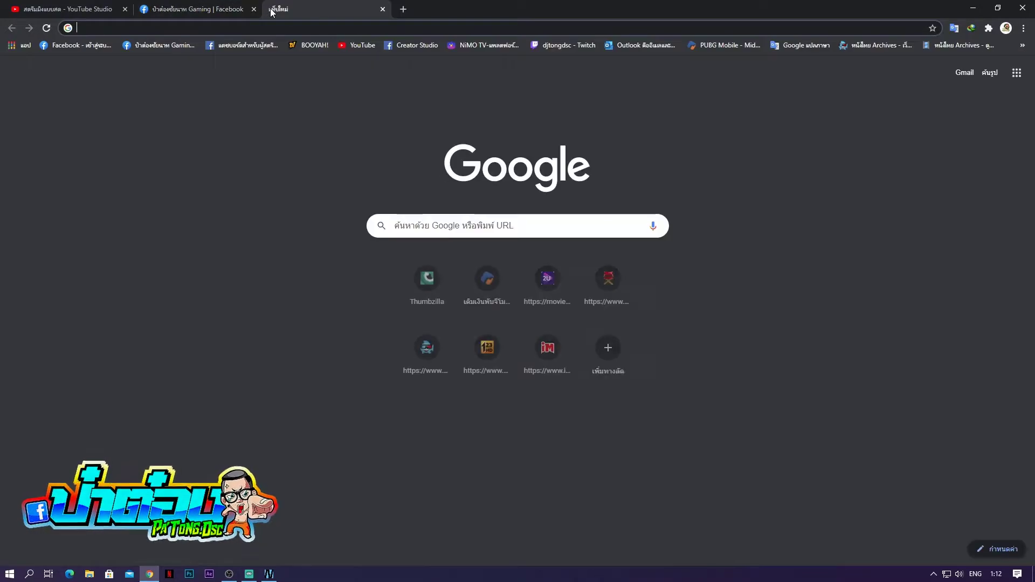
{"action": "left_click", "coordinate": [253, 9]}
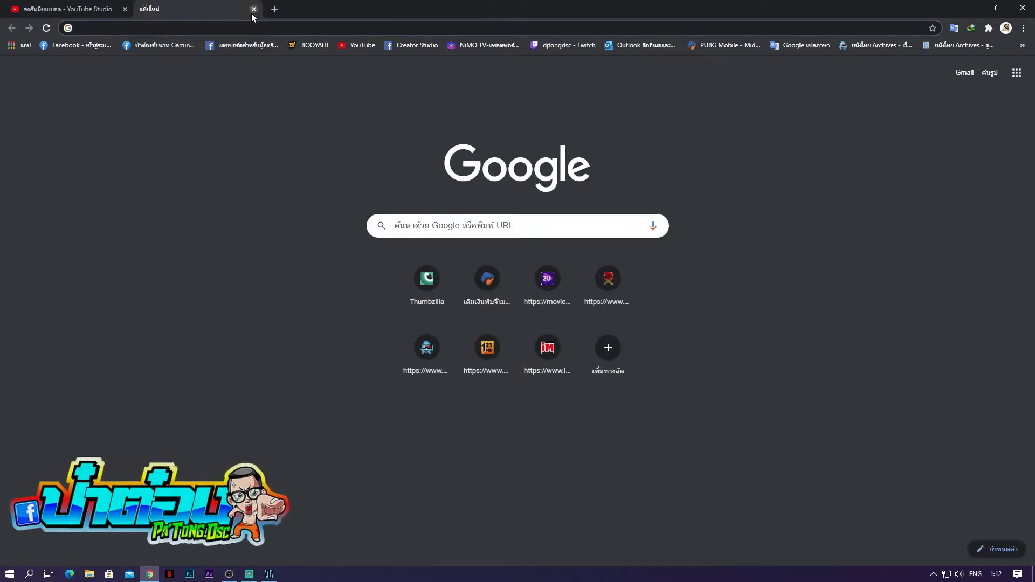
{"action": "left_click", "coordinate": [254, 42]}
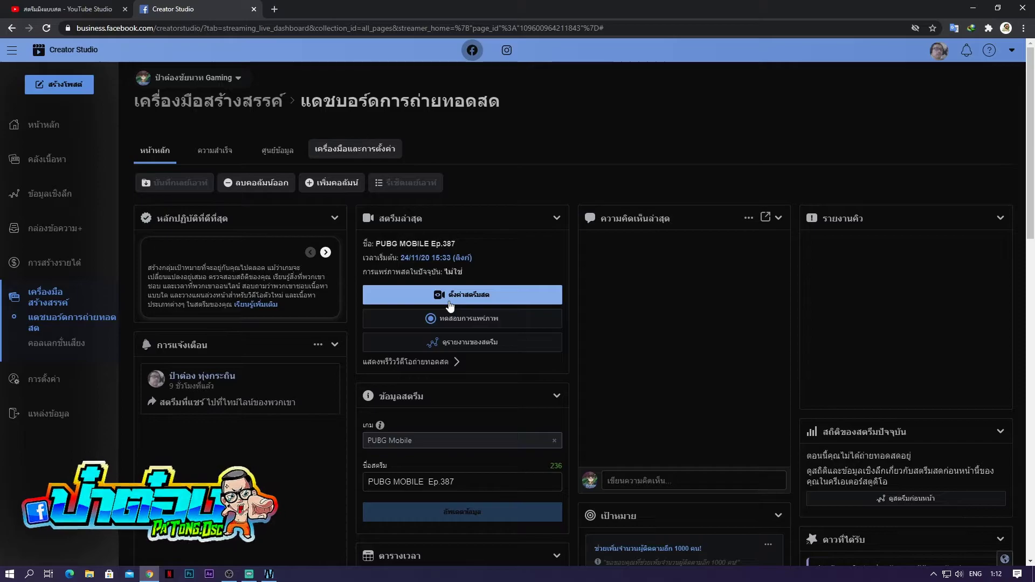
{"action": "scroll", "coordinate": [482, 487], "scroll_direction": "down", "scroll_amount": 7}
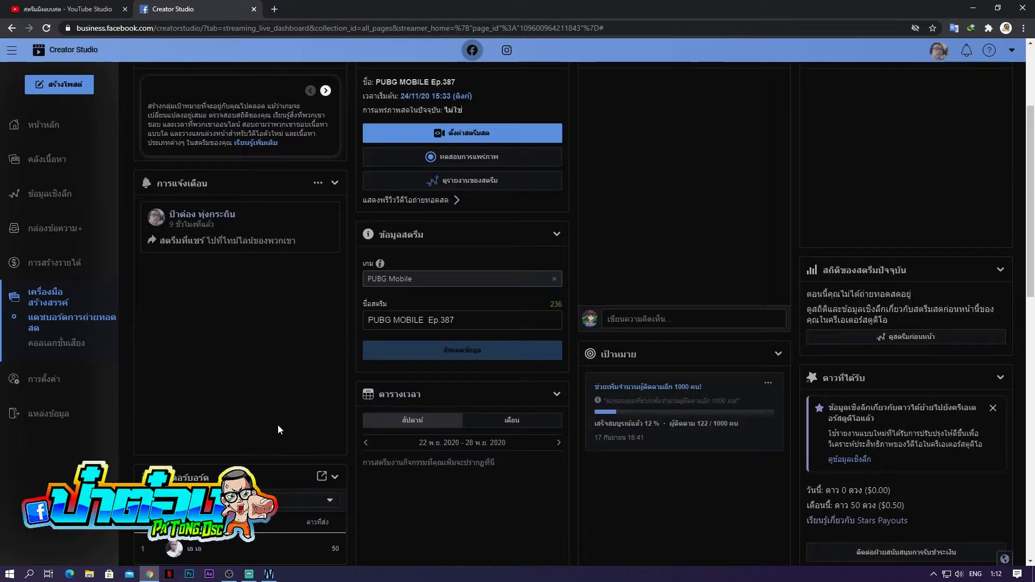
{"action": "scroll", "coordinate": [280, 412], "scroll_direction": "up", "scroll_amount": 7}
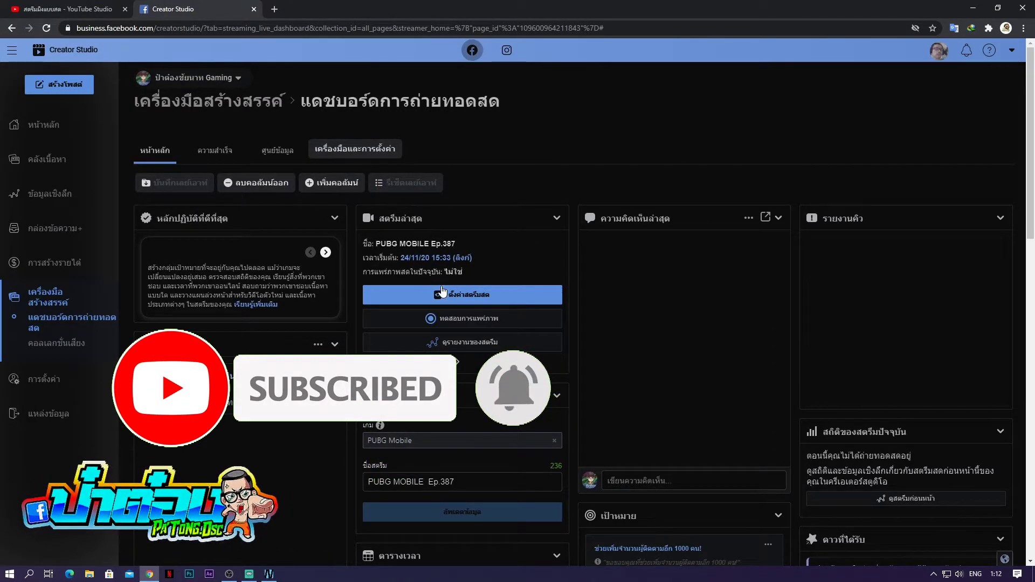
Close the browser and leave the OBS settings without saving the changes
{"action": "left_click", "coordinate": [1016, 14]}
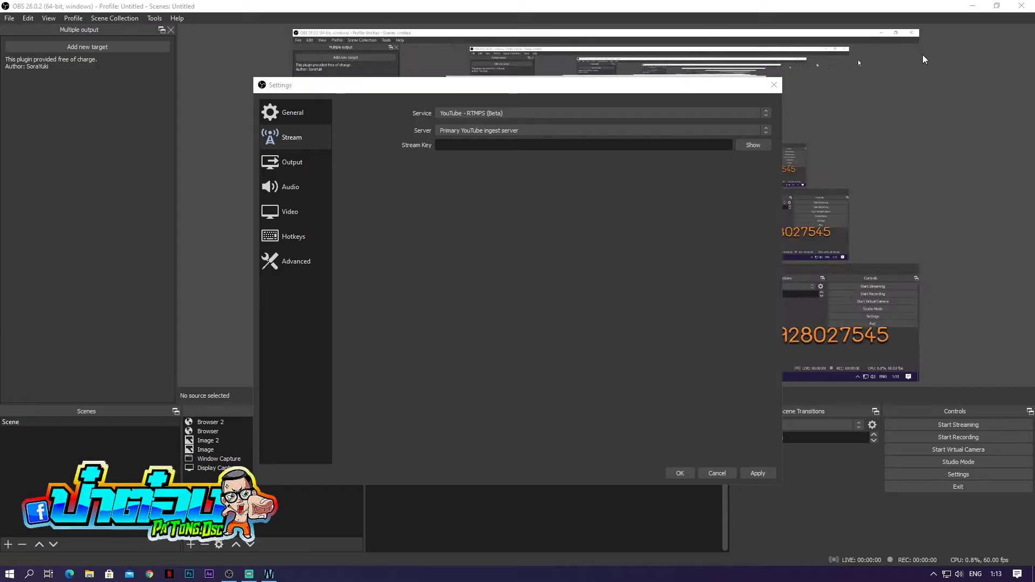
{"action": "left_click", "coordinate": [772, 86]}
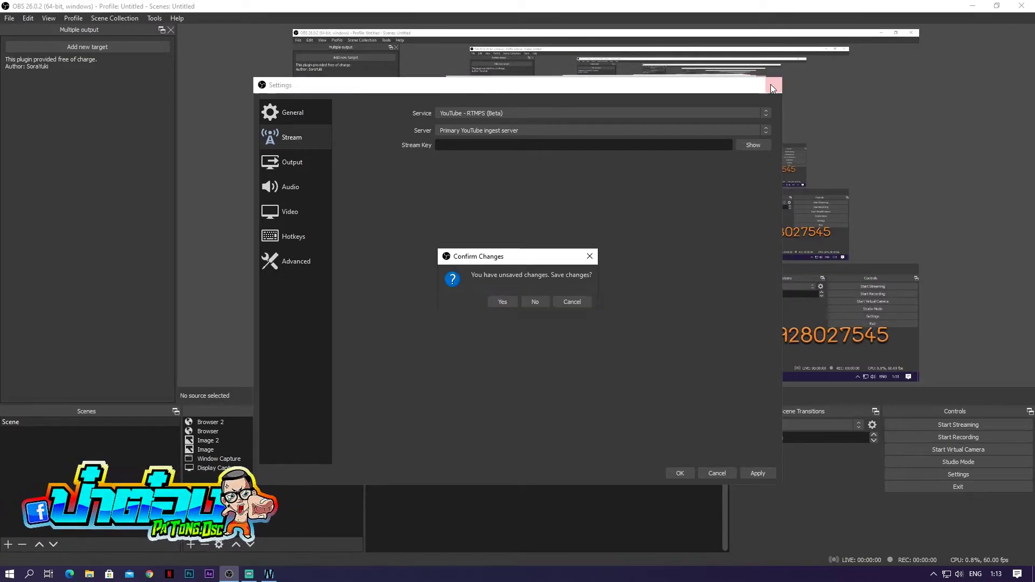
{"action": "left_click", "coordinate": [536, 303]}
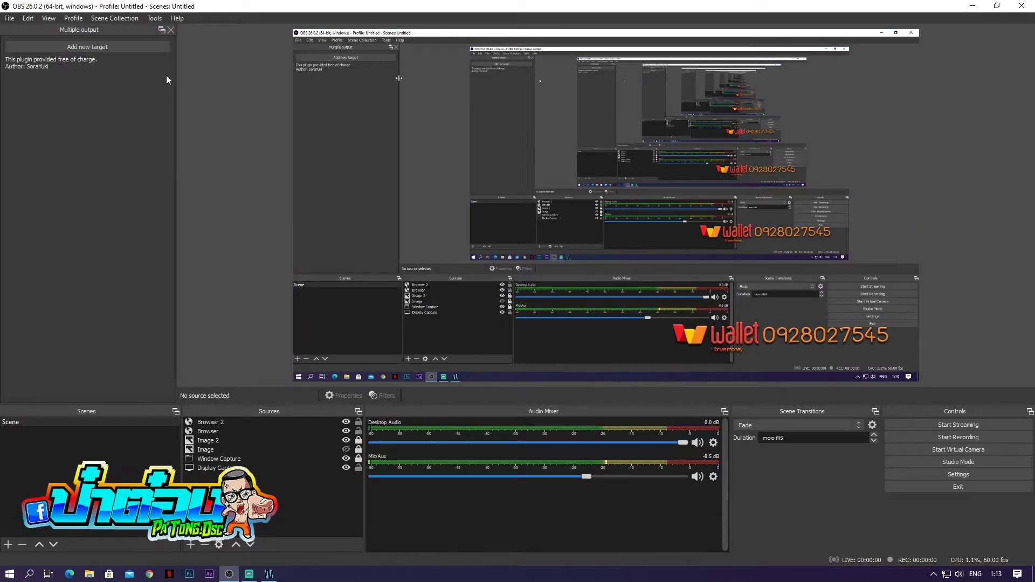